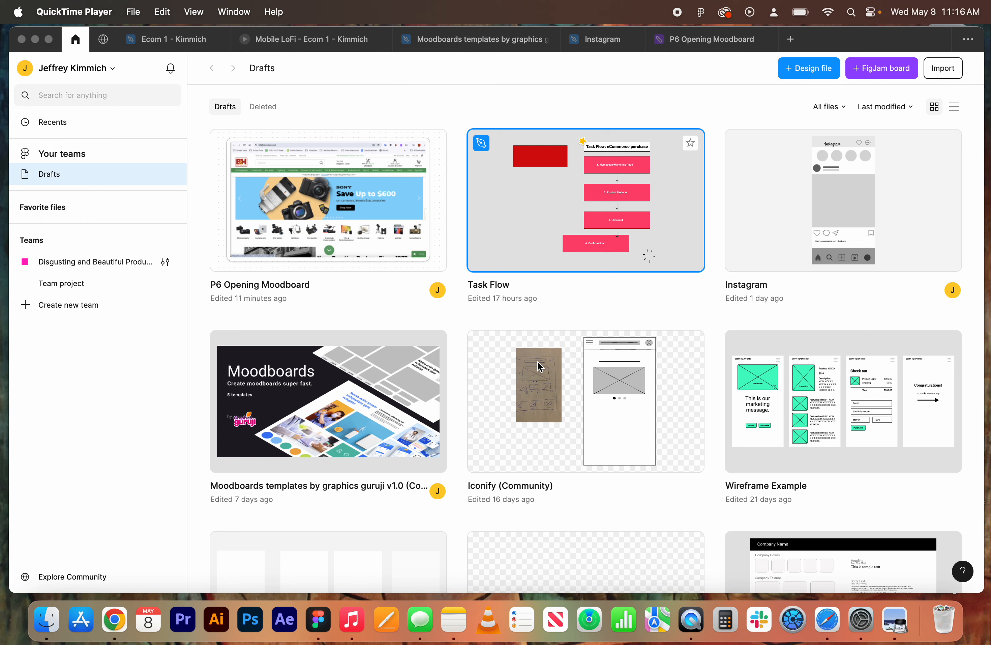
Create a new design file and add an iPhone 14 & 15 Pro frame (393 × 852) to the canvas.
{"action": "left_click", "coordinate": [812, 72]}
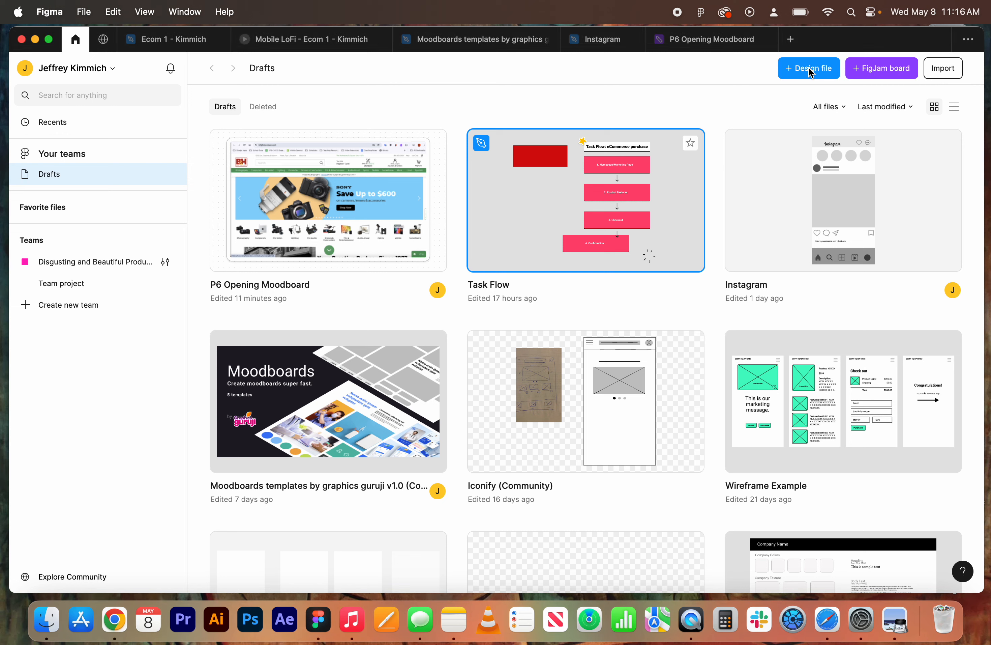
{"action": "left_click", "coordinate": [810, 71]}
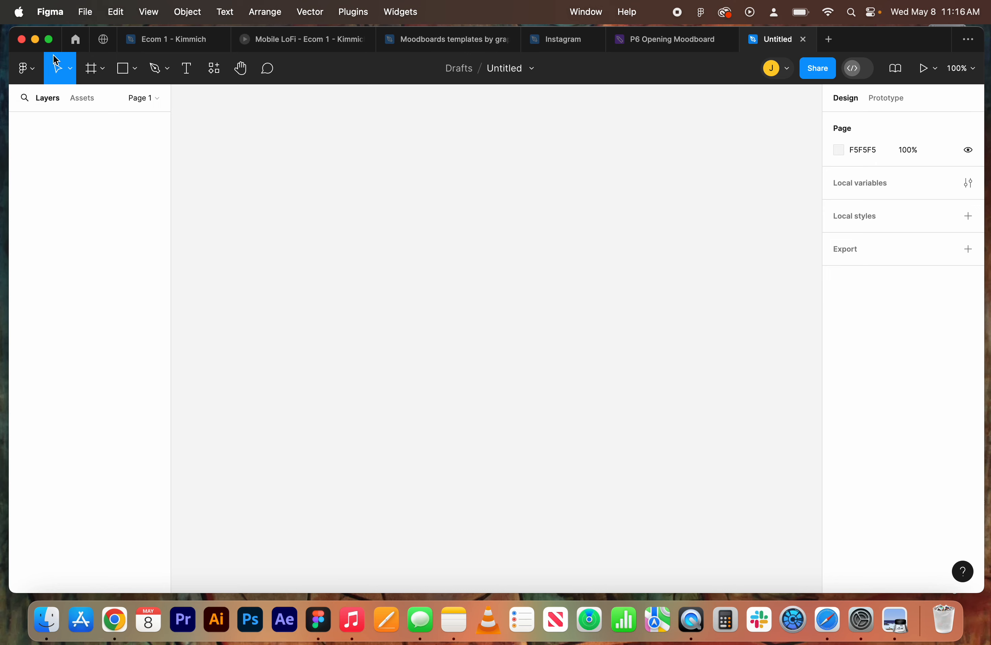
{"action": "left_click", "coordinate": [102, 69]}
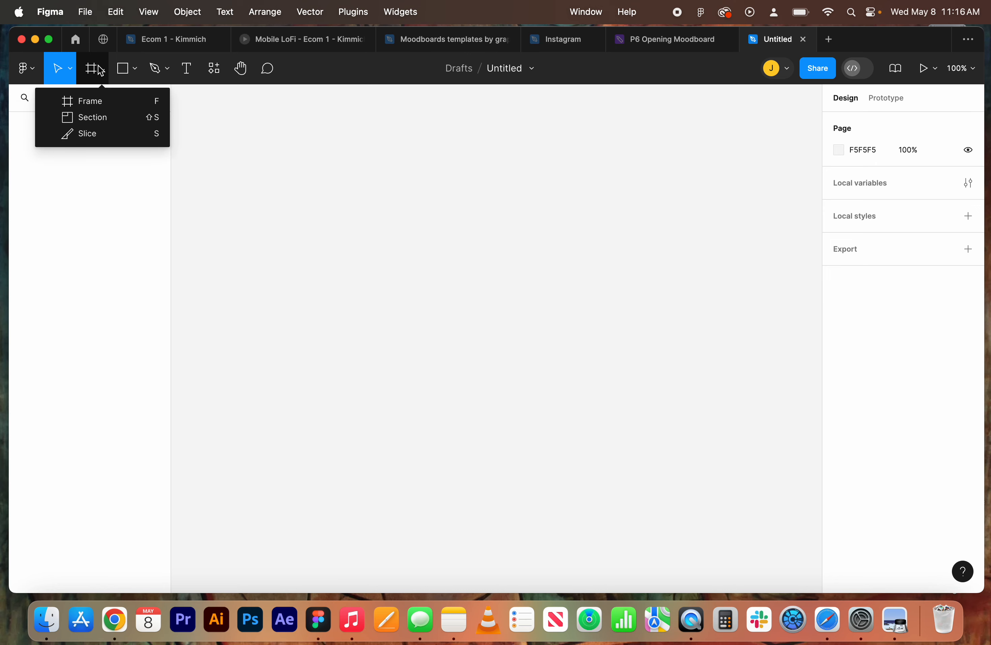
{"action": "left_click", "coordinate": [103, 106]}
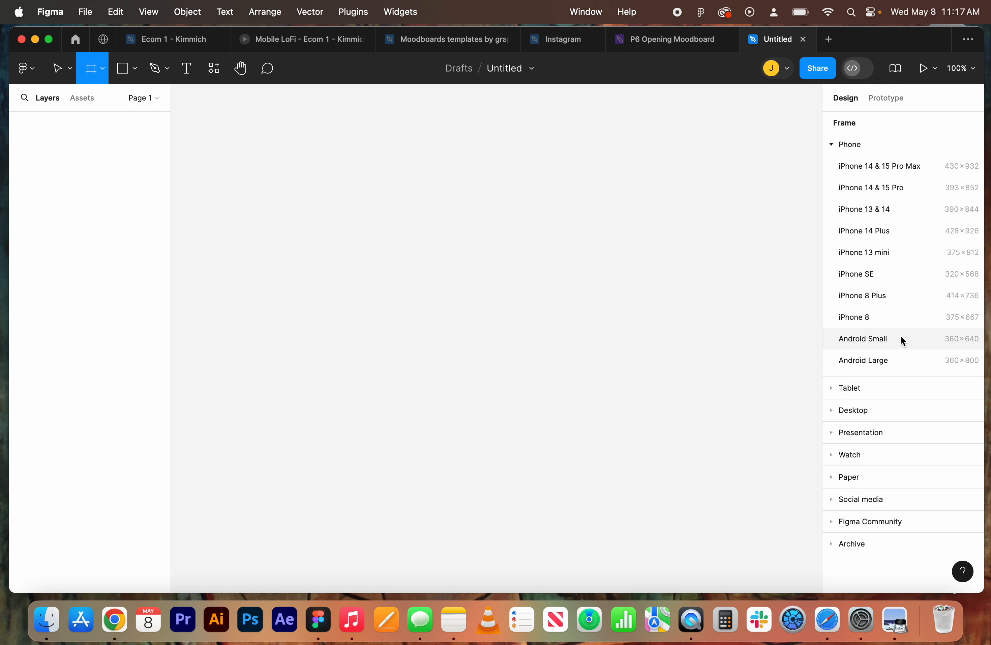
{"action": "left_click", "coordinate": [833, 409]}
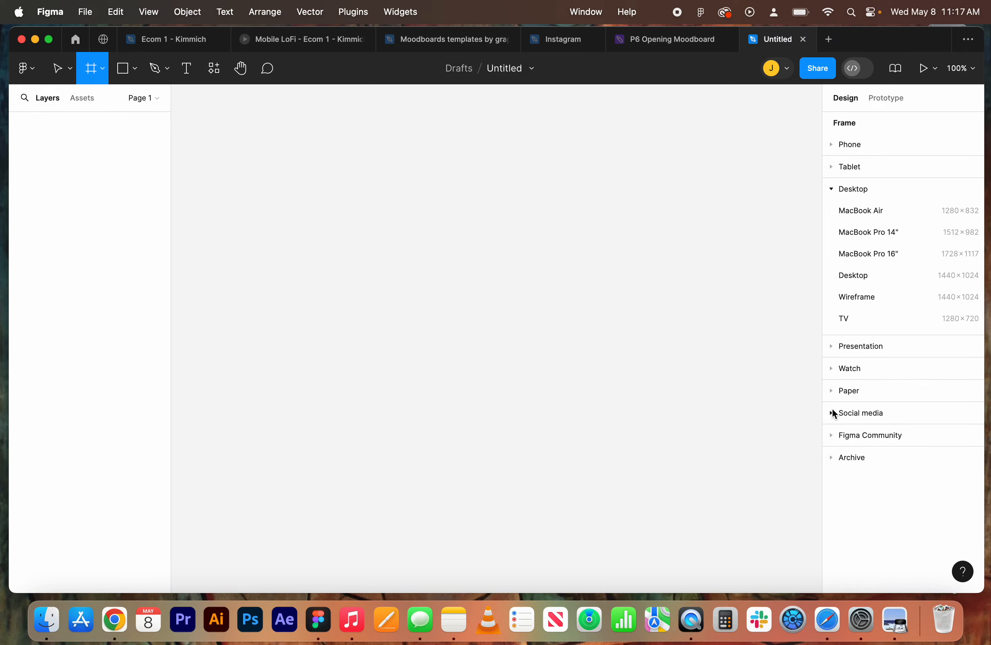
{"action": "key", "text": "ctrl+Up"}
{"action": "left_click", "coordinate": [878, 372]}
{"action": "left_click", "coordinate": [834, 189]}
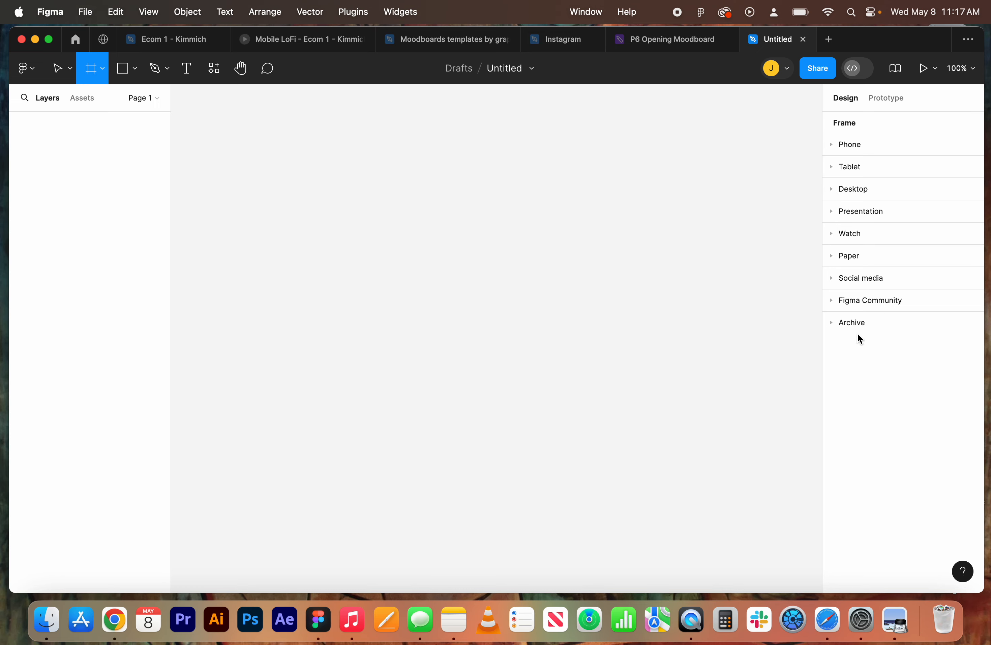
{"action": "left_click", "coordinate": [832, 144]}
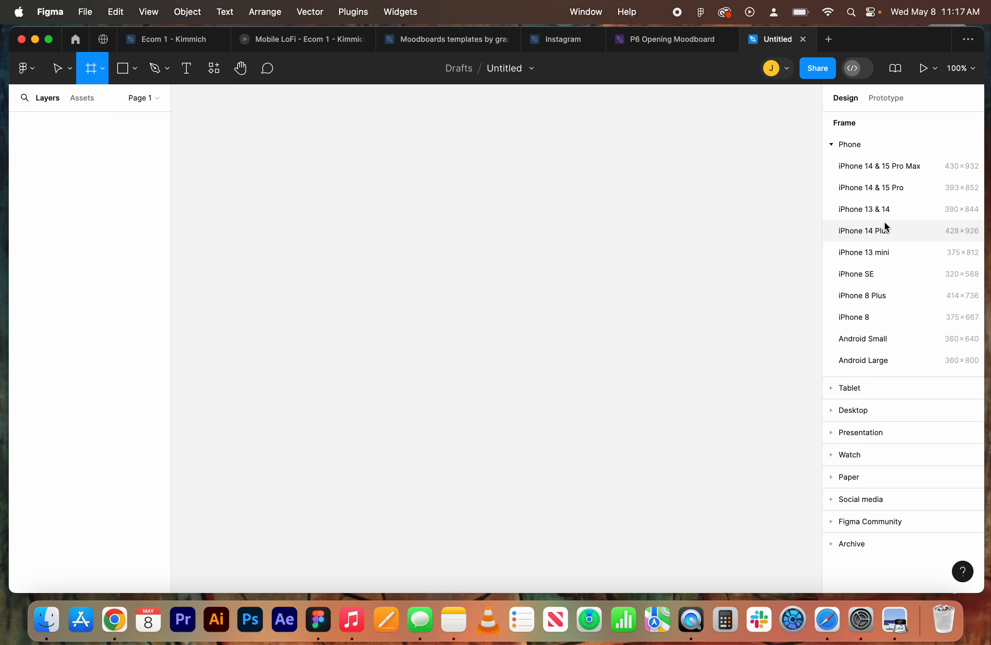
{"action": "left_click", "coordinate": [871, 190]}
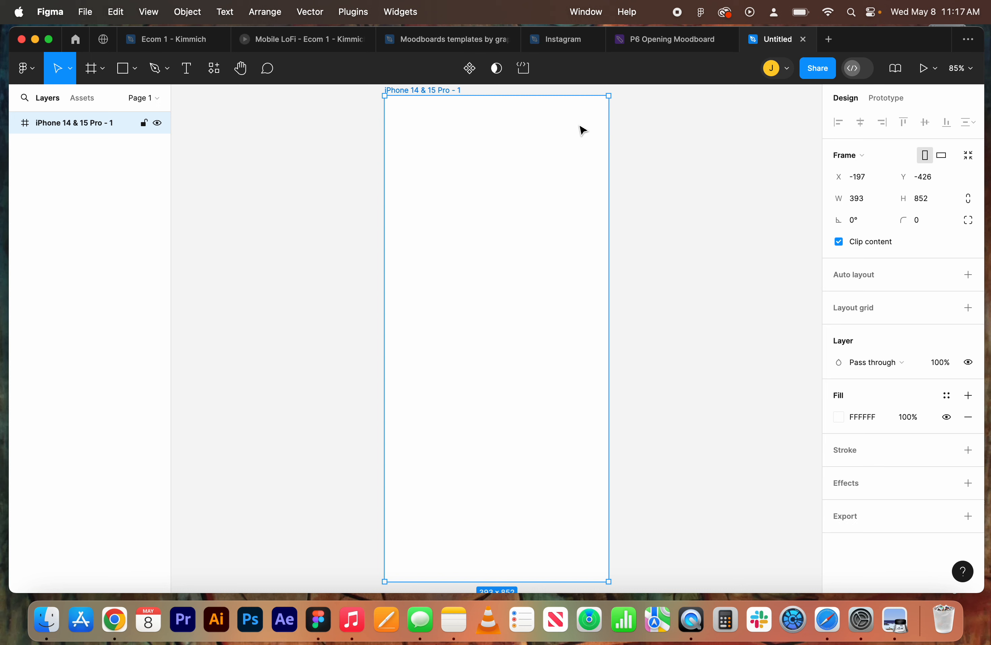
{"action": "key", "text": "minus"}
{"action": "key", "text": "plus"}
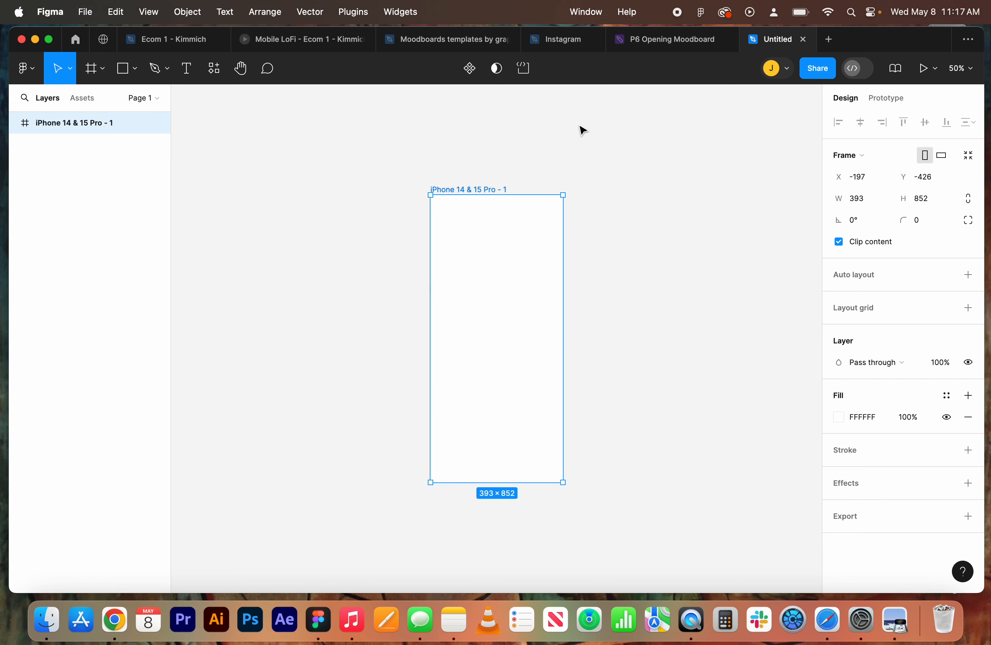
{"action": "key", "text": "plus"}
{"action": "key", "text": "minus"}
{"action": "left_click", "coordinate": [637, 237]}
{"action": "left_click", "coordinate": [536, 271]}
{"action": "key", "text": "shift+1"}
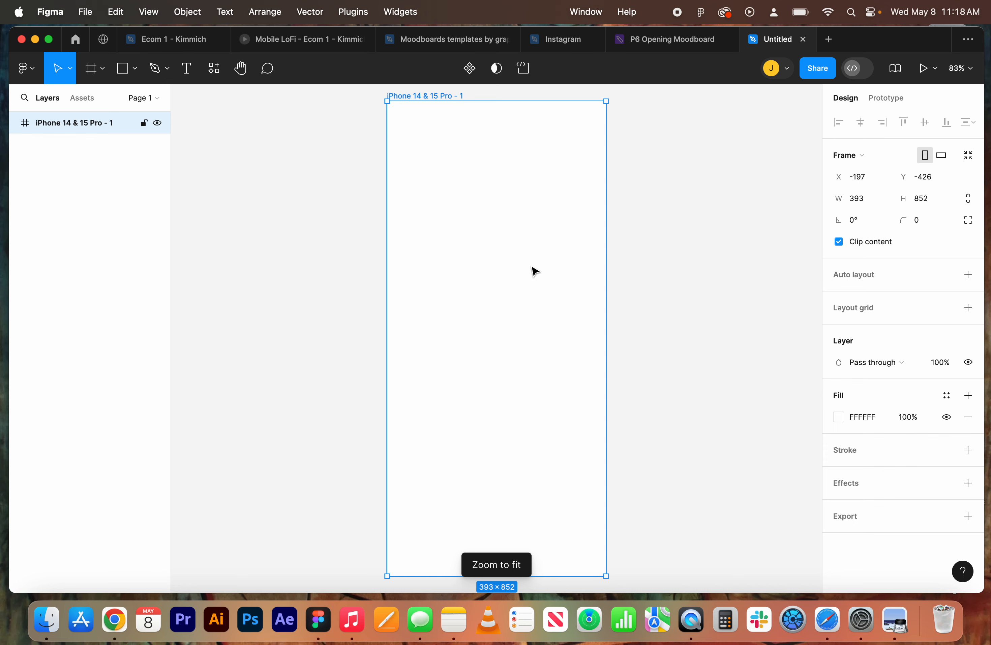
{"action": "left_click", "coordinate": [633, 265]}
{"action": "left_click", "coordinate": [523, 257]}
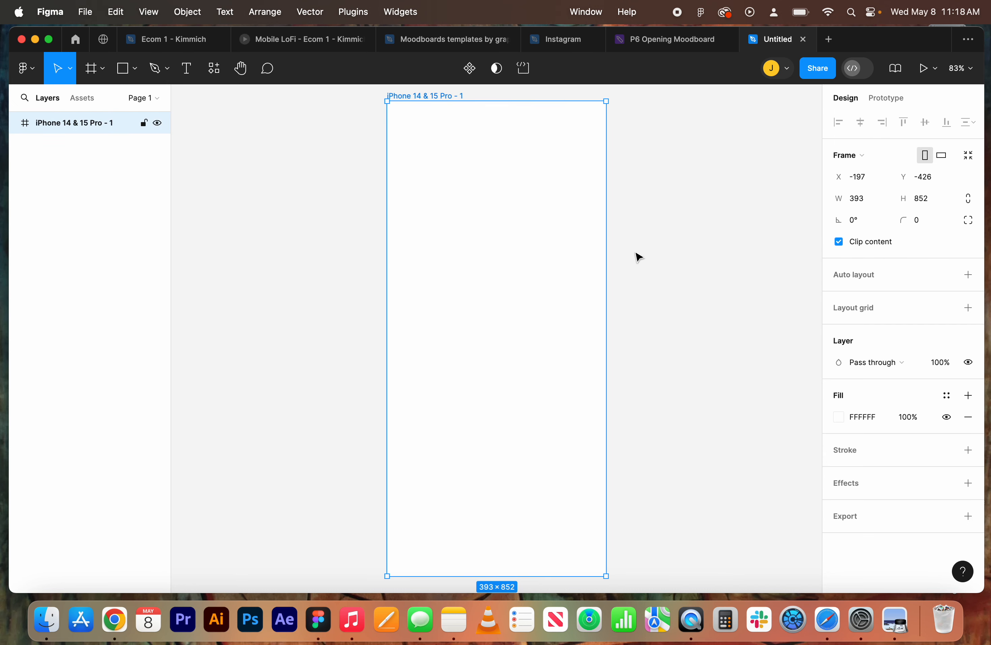
{"action": "key", "text": "minus"}
{"action": "key", "text": "minus"}
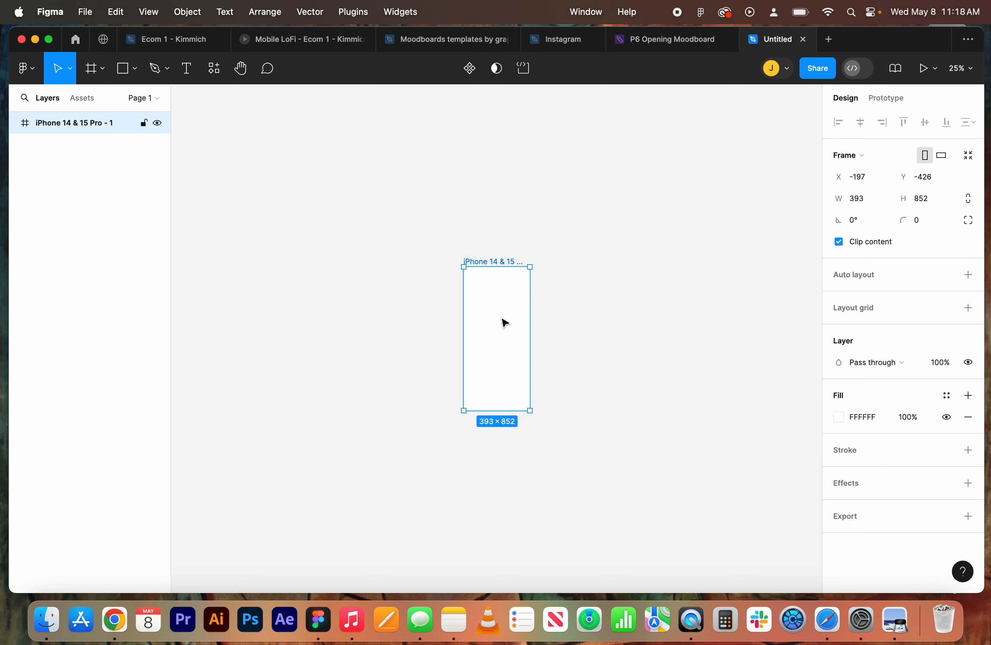
{"action": "key", "text": "shift+1"}
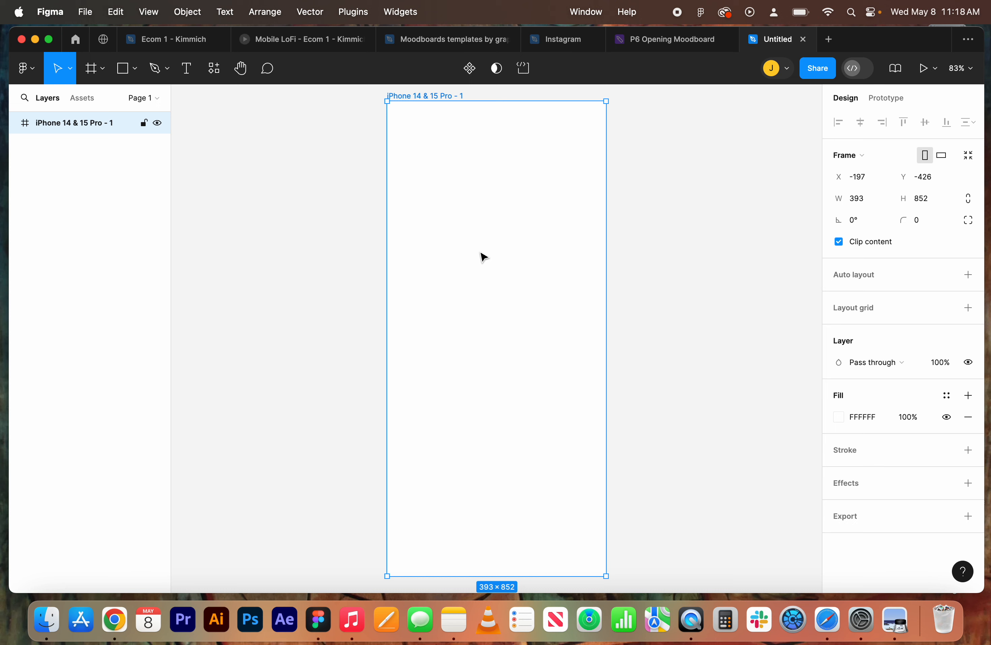
Move the phone frame to about X -909, Y -416 and duplicate it into a horizontal row of four frames.
{"action": "key", "text": "minus"}
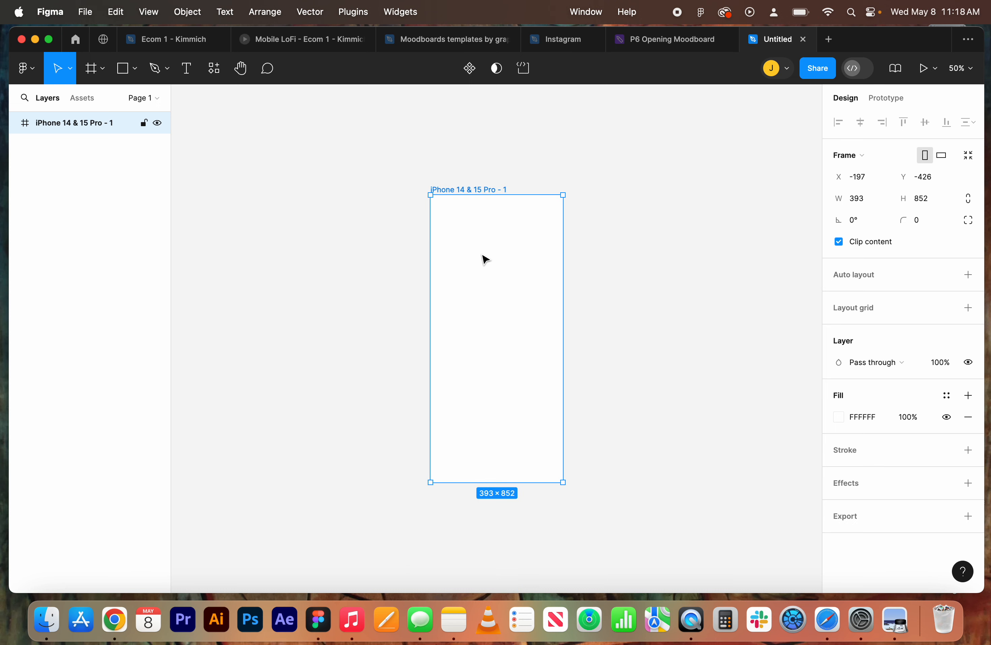
{"action": "left_click_drag", "start_coordinate": [482, 259], "coordinate": [240, 258]}
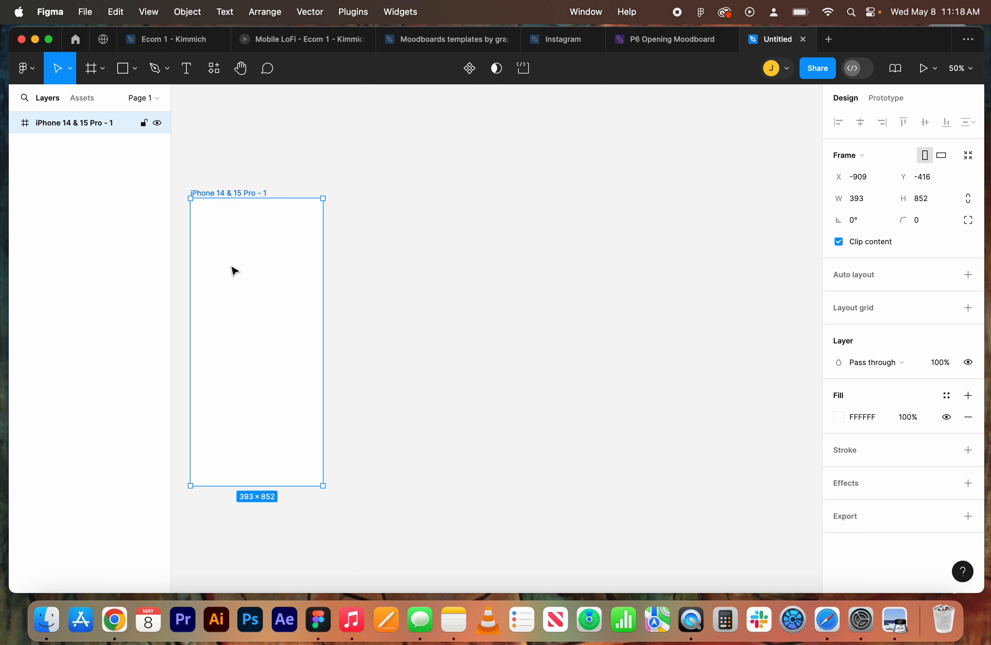
{"action": "left_click_drag", "start_coordinate": [233, 267], "coordinate": [397, 268]}
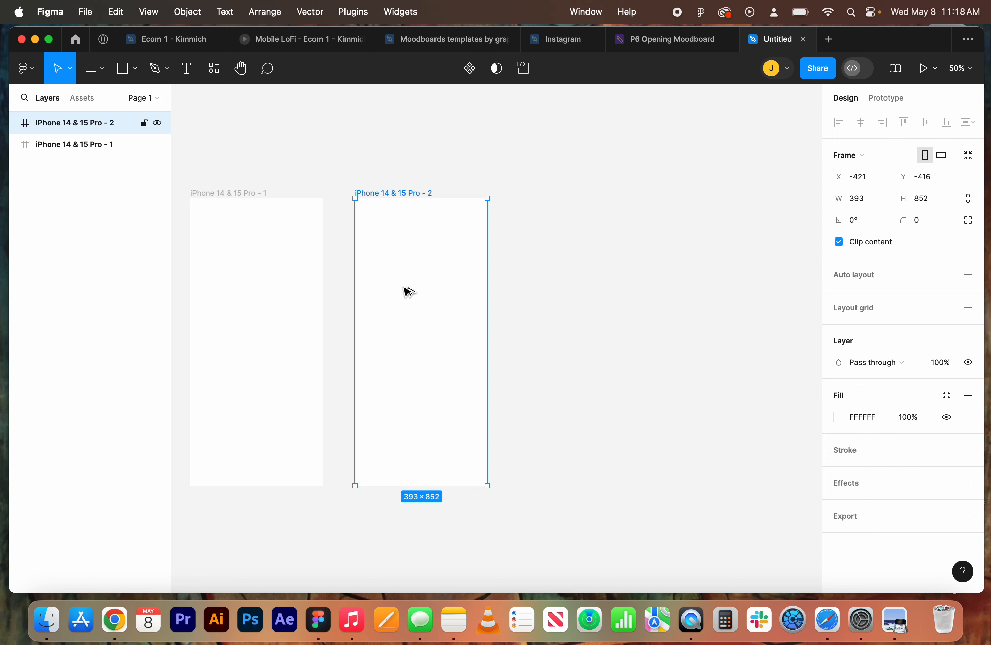
{"action": "left_click_drag", "start_coordinate": [407, 290], "coordinate": [742, 290]}
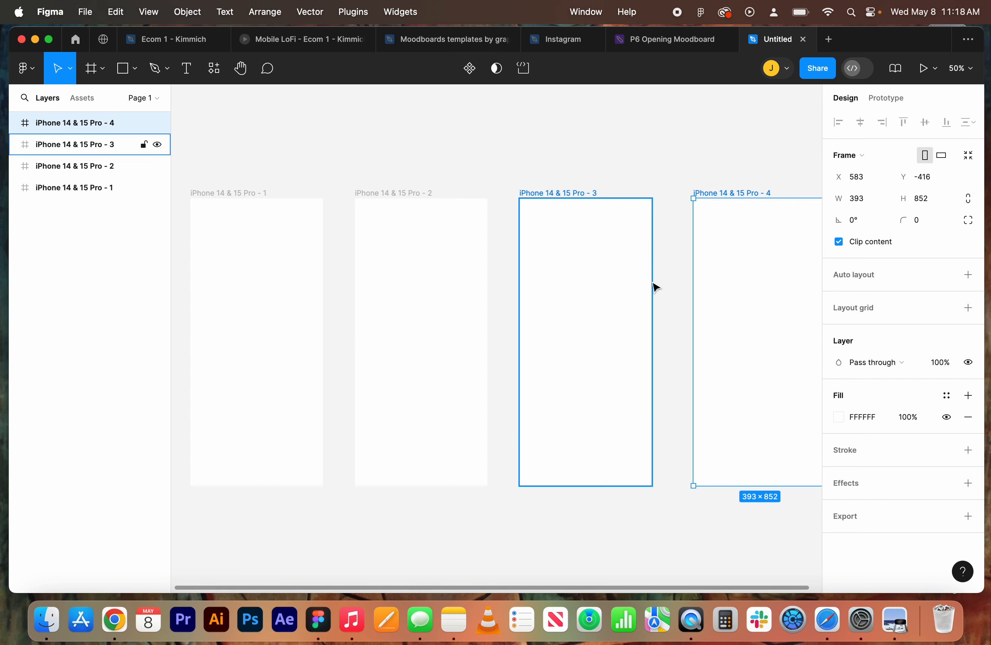
Rename the first frame in the row as "Home Page" and the second as "Product Details".
{"action": "double_click", "coordinate": [217, 193]}
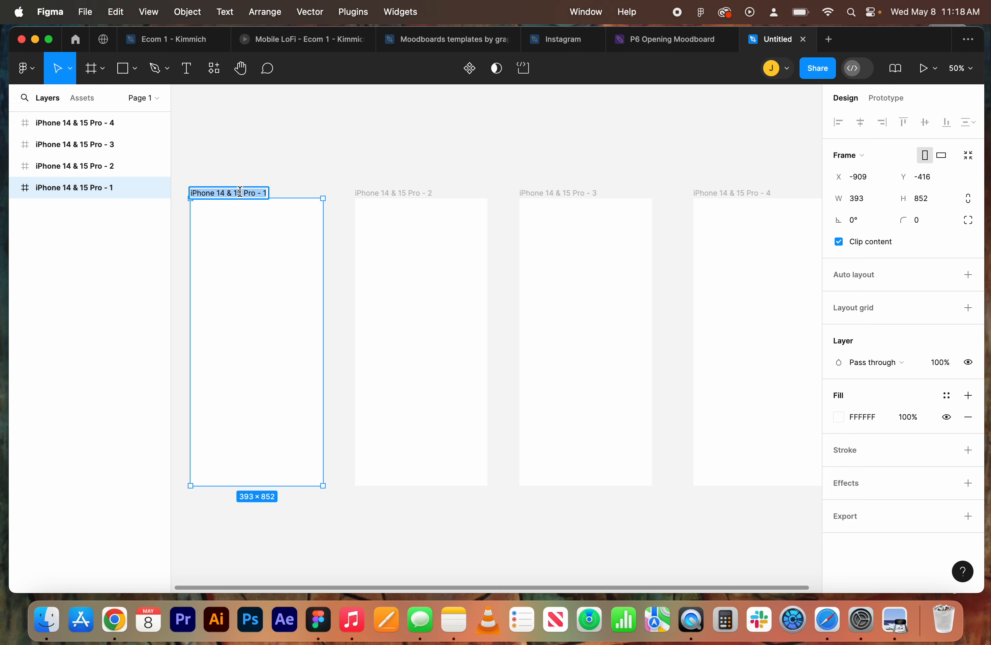
{"action": "type", "text": "Home Page"}
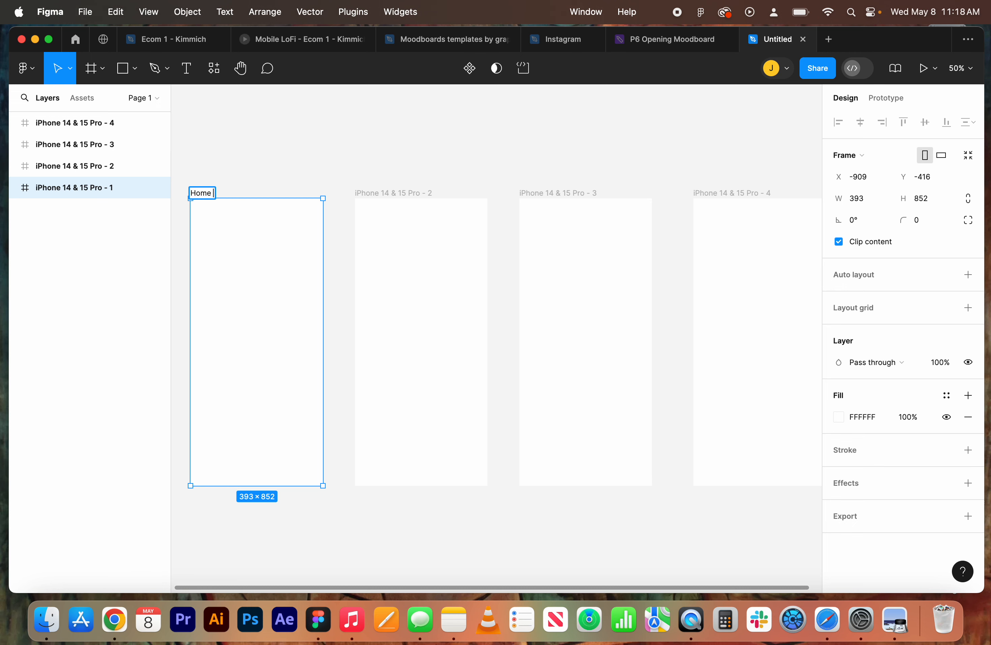
{"action": "left_click", "coordinate": [286, 186]}
{"action": "double_click", "coordinate": [384, 192]}
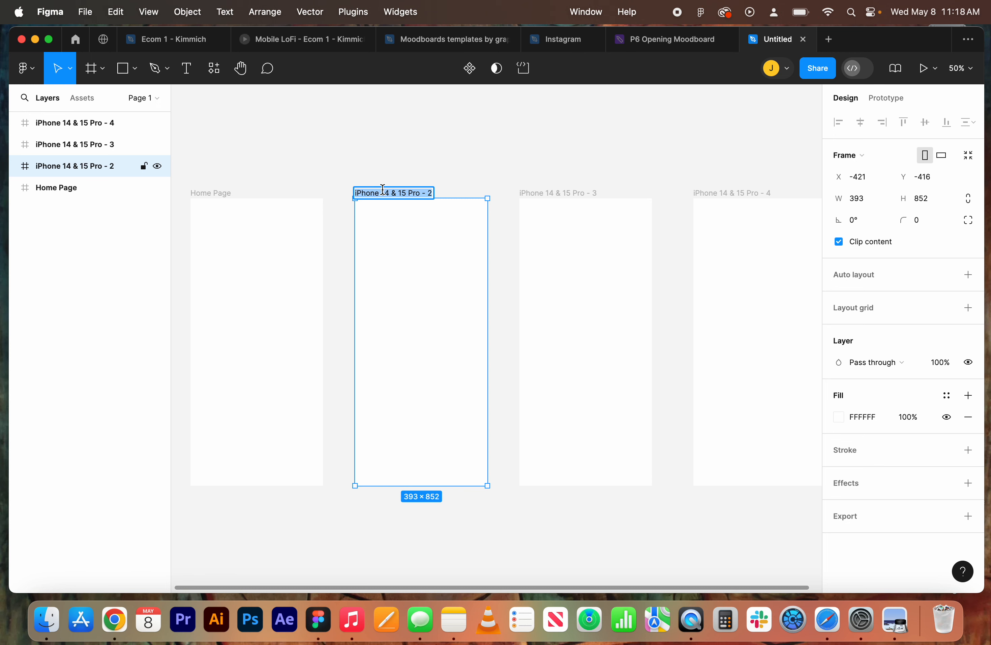
{"action": "type", "text": "Product"}
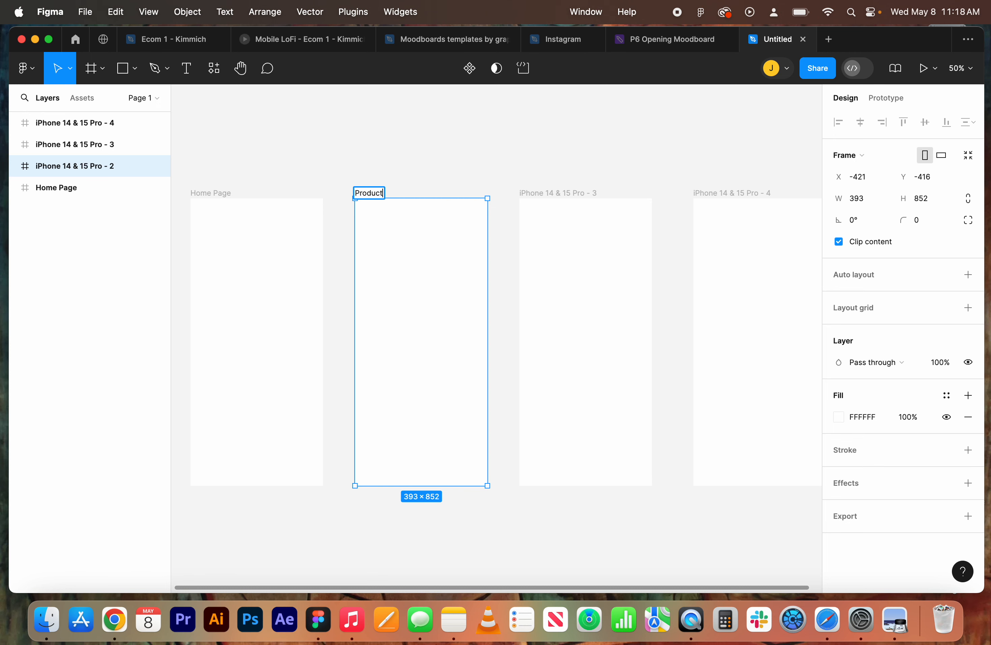
{"action": "type", "text": " Details"}
{"action": "left_click", "coordinate": [506, 173]}
Rename the third frame in the row as "Checkout" and the fourth as "Confirmation".
{"action": "double_click", "coordinate": [558, 193]}
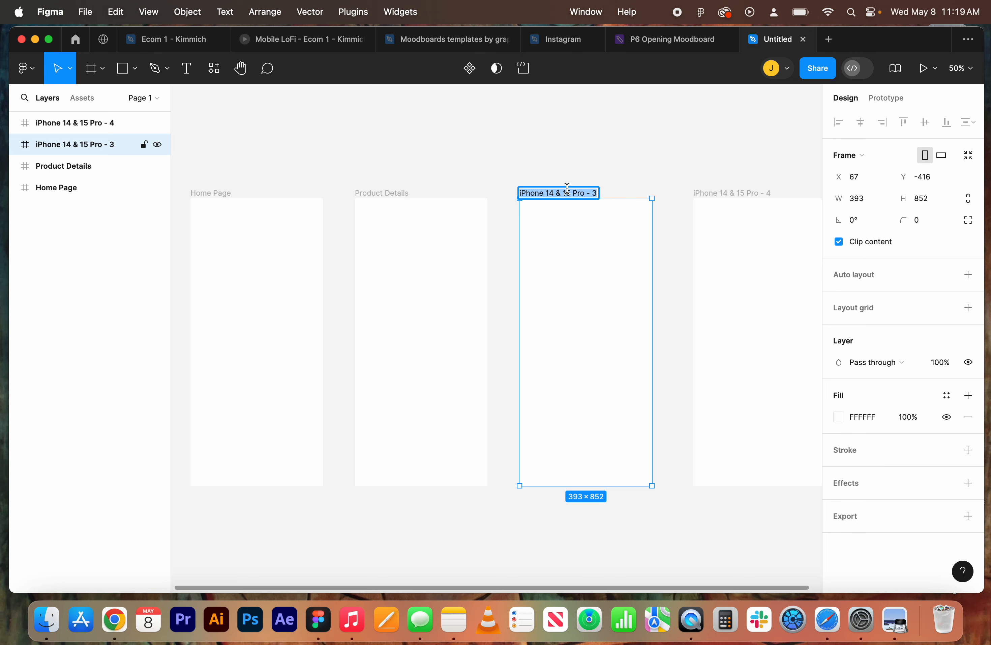
{"action": "type", "text": "Checkout"}
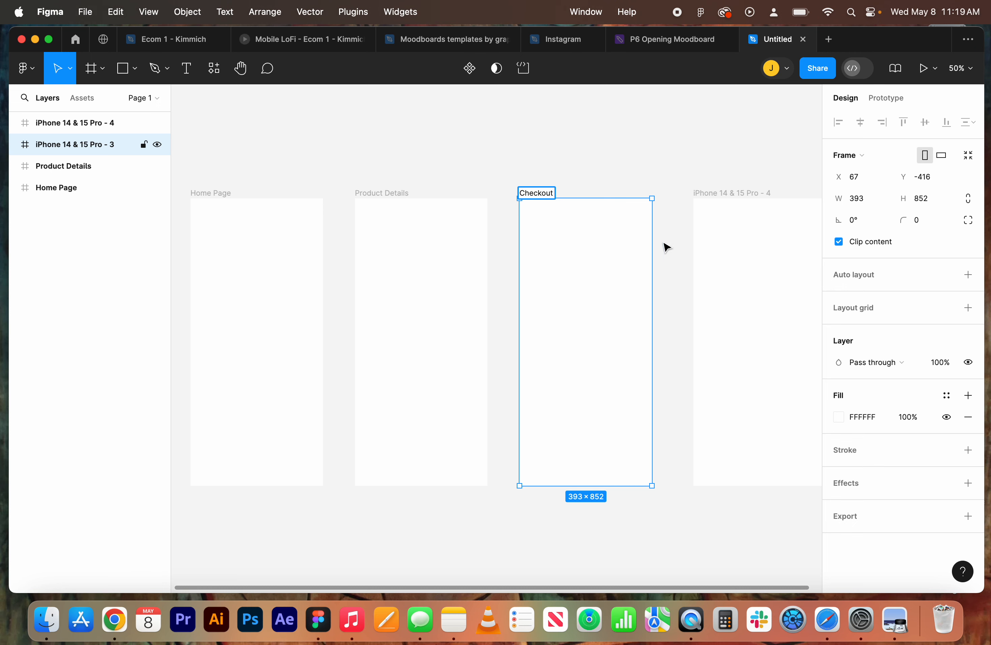
{"action": "left_click", "coordinate": [714, 222]}
{"action": "double_click", "coordinate": [714, 192]}
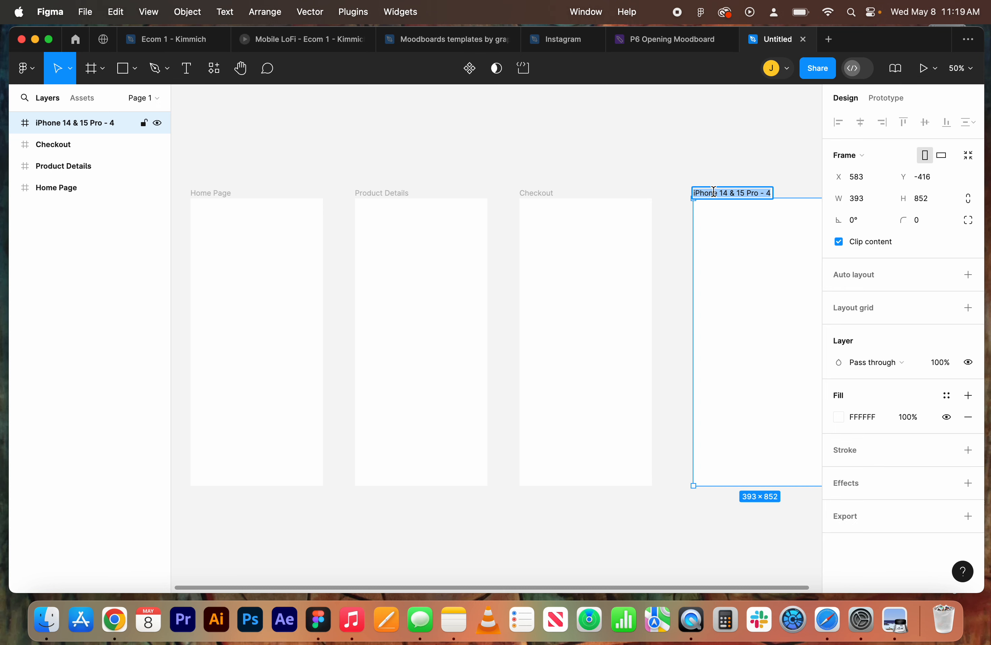
{"action": "type", "text": "Confirmation"}
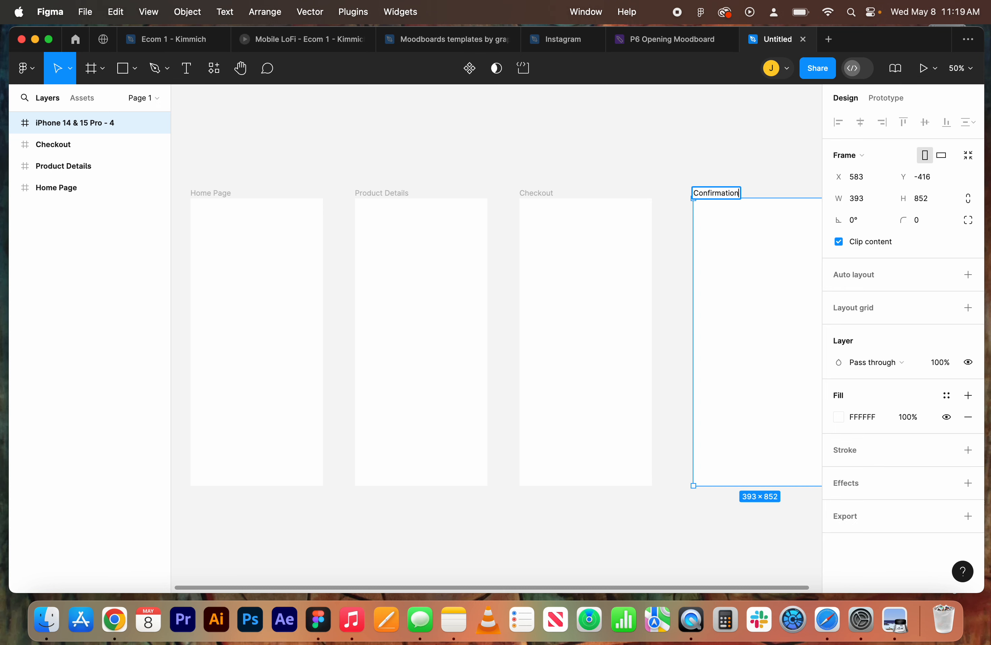
{"action": "left_click", "coordinate": [664, 175]}
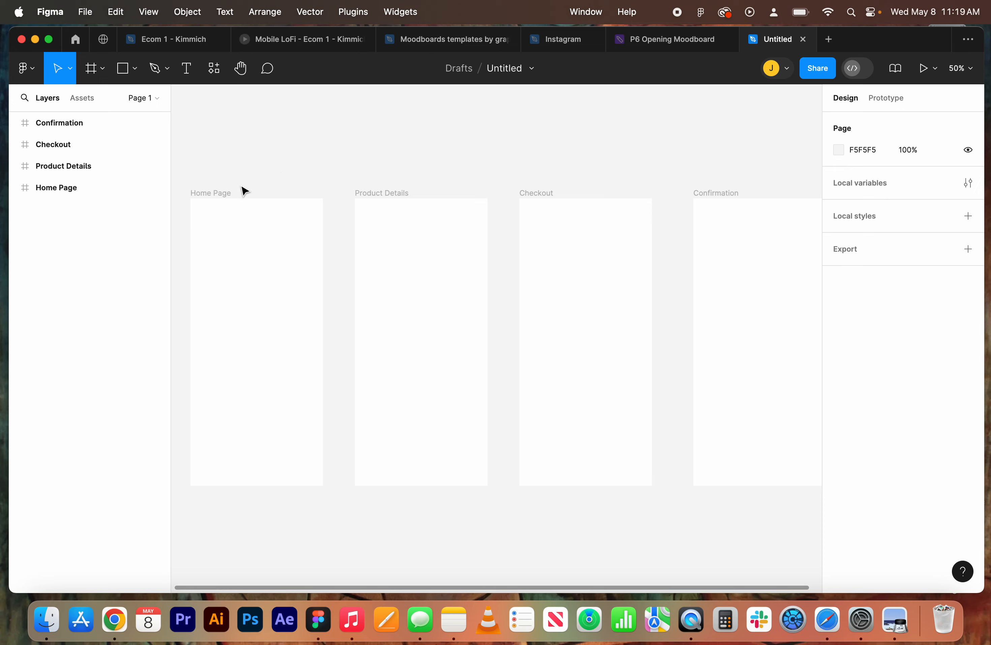
{"action": "left_click_drag", "start_coordinate": [252, 155], "coordinate": [754, 480]}
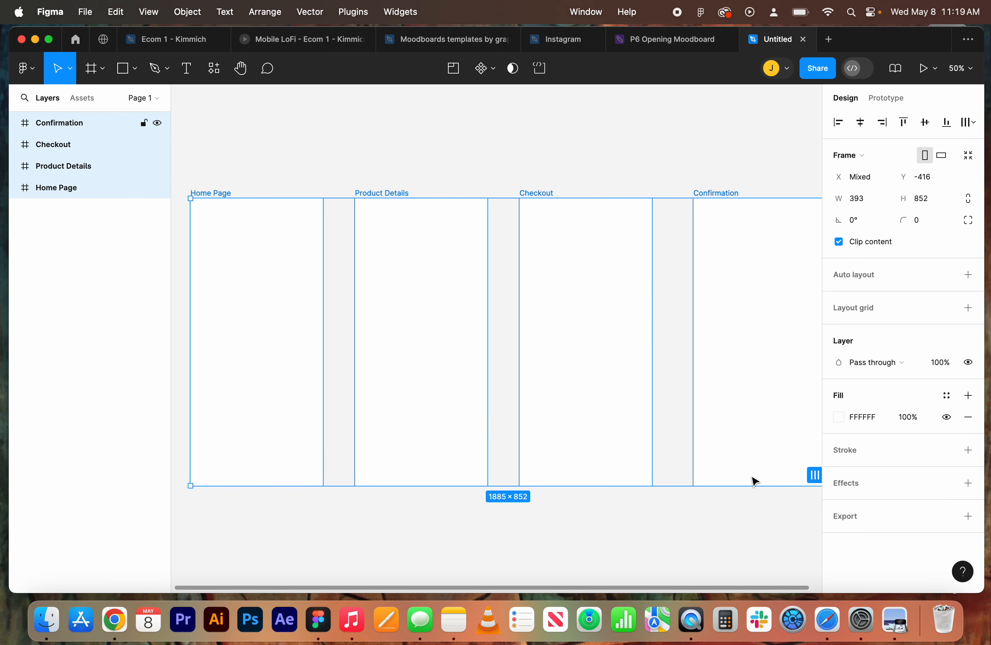
{"action": "key", "text": "shift+1"}
{"action": "left_click", "coordinate": [669, 557]}
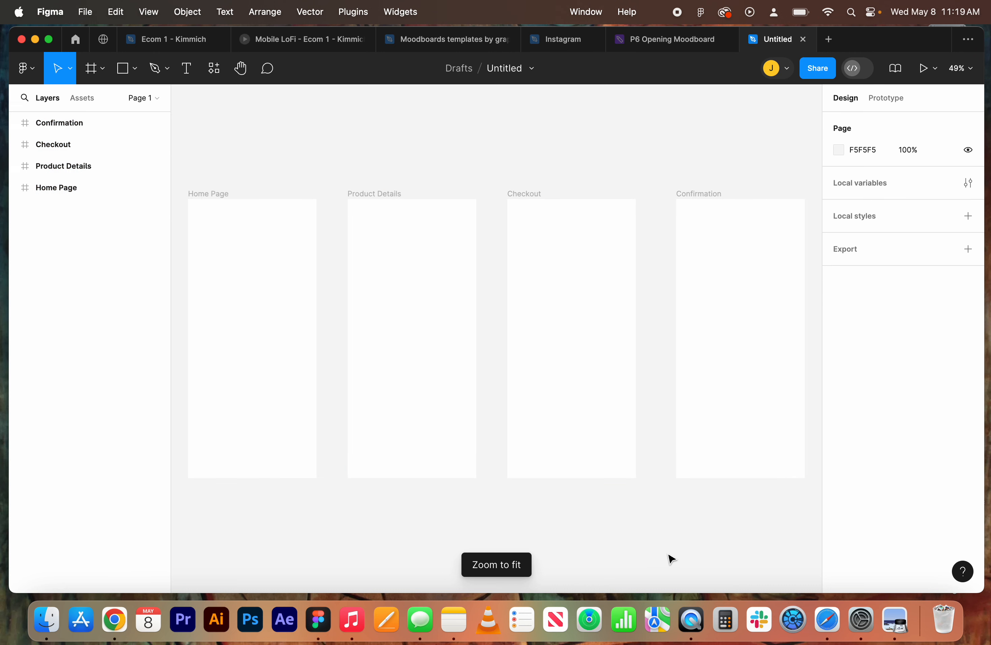